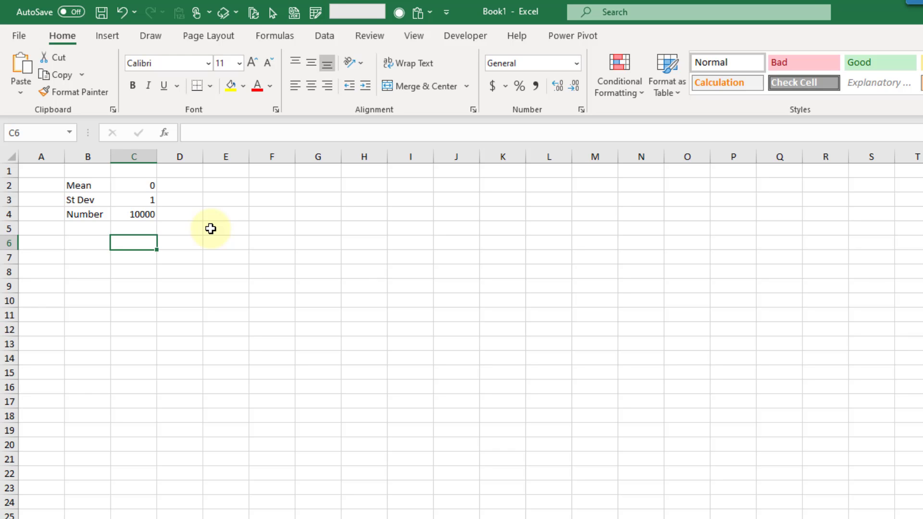
Enter =RANDARRAY(C4,1,0,1,FALSE) in cell C6 to generate a column of random decimals between 0 and 1.
text(=)
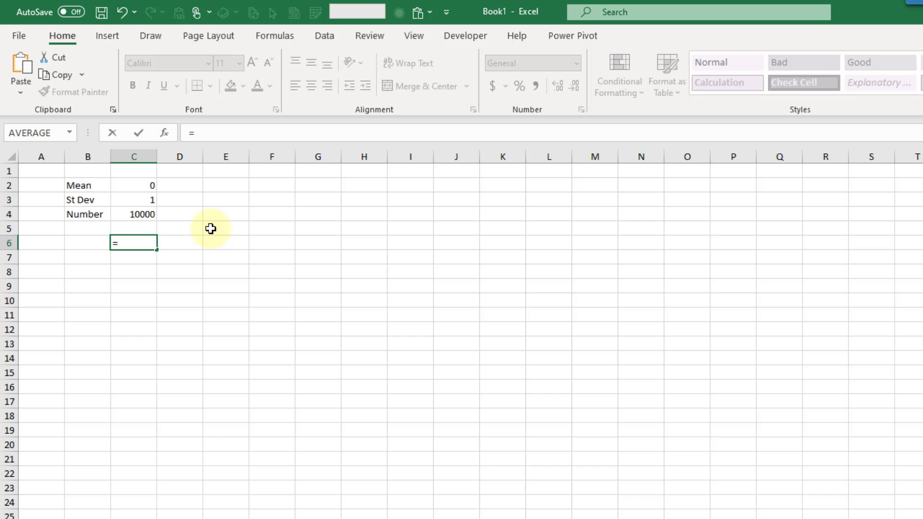
text(rand)
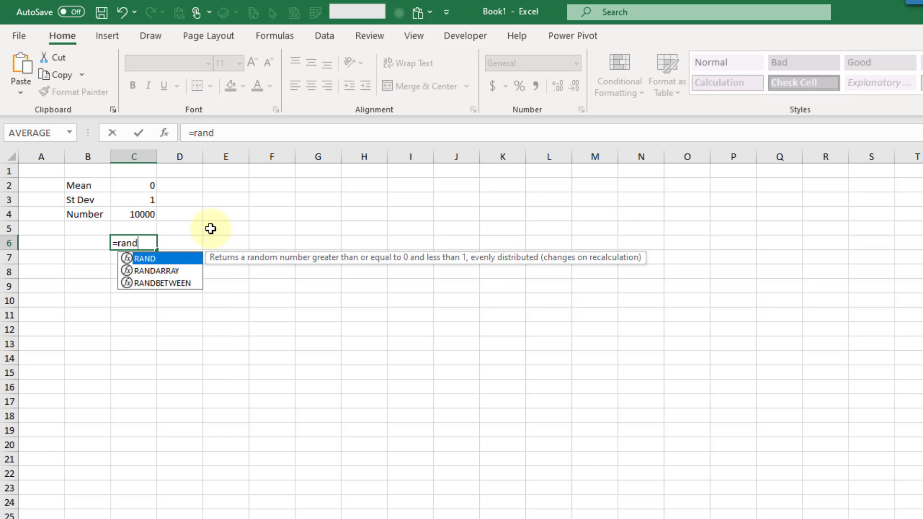
key(Down)
key(Tab)
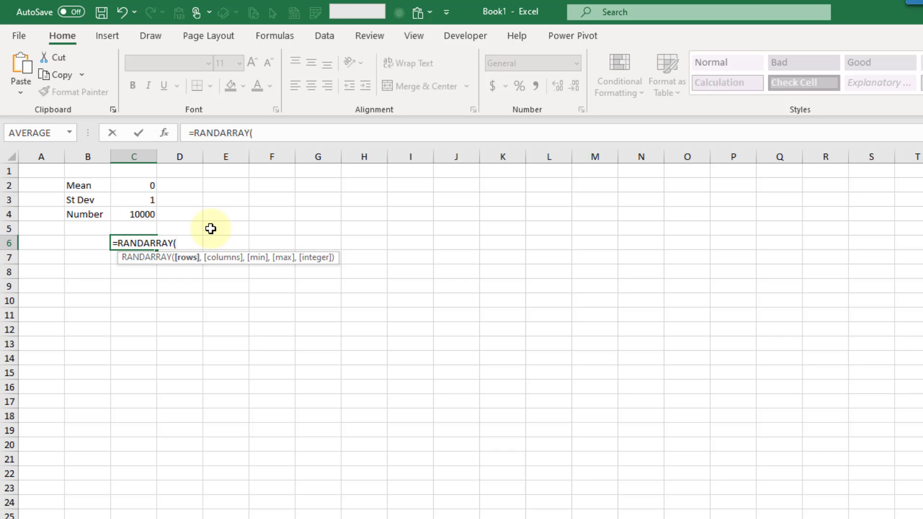
click(130, 213)
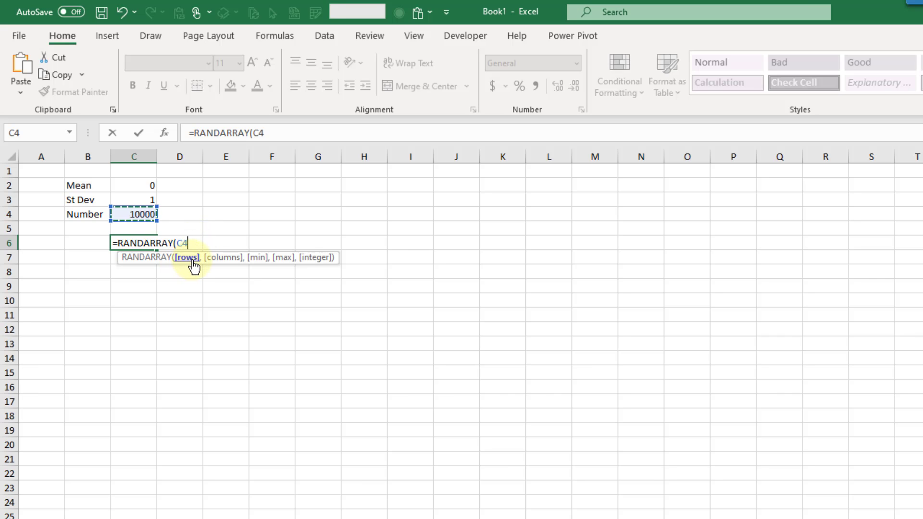
text(,1)
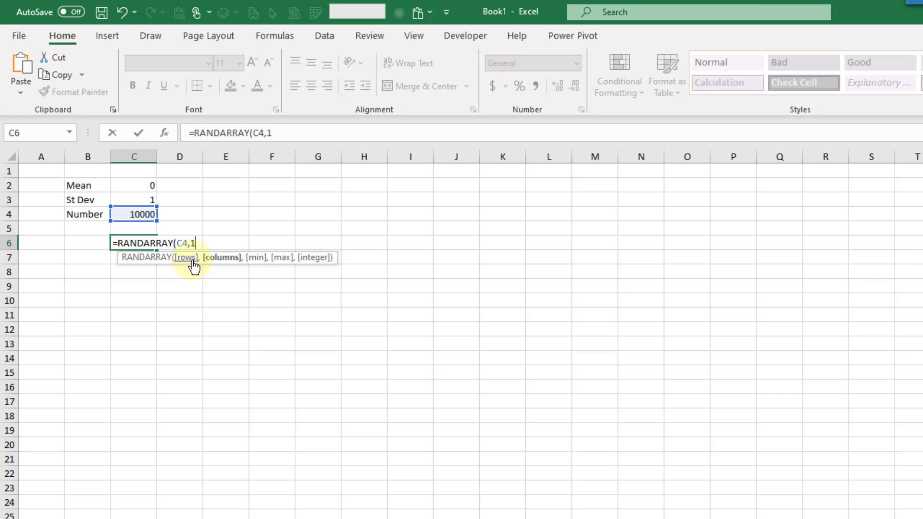
text(,0,1)
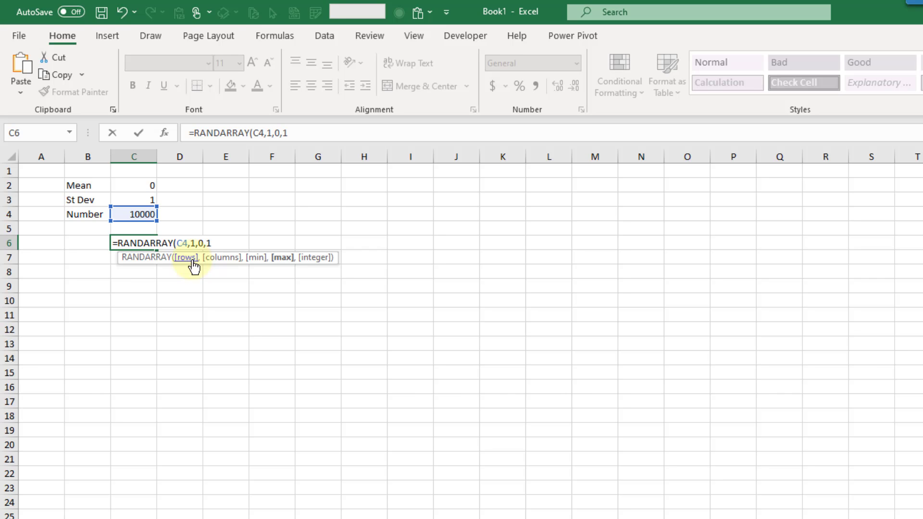
text(,)
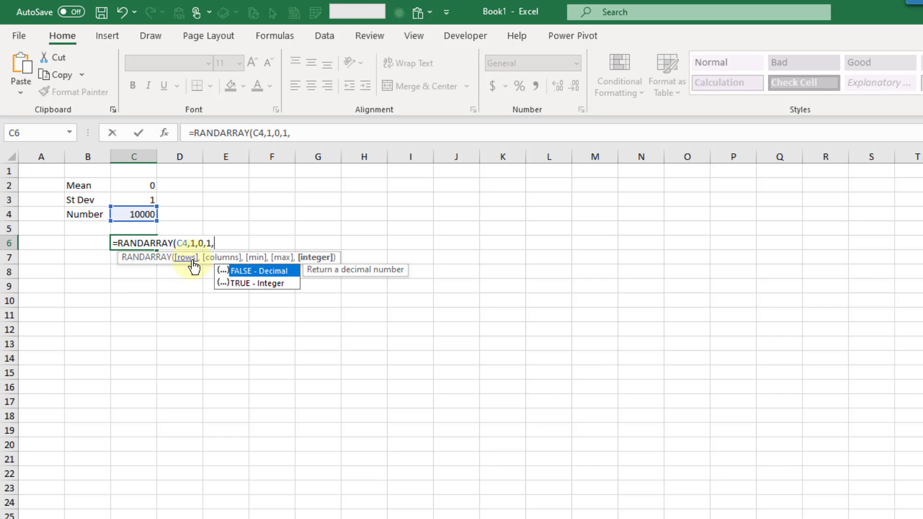
key(Tab)
key(Return)
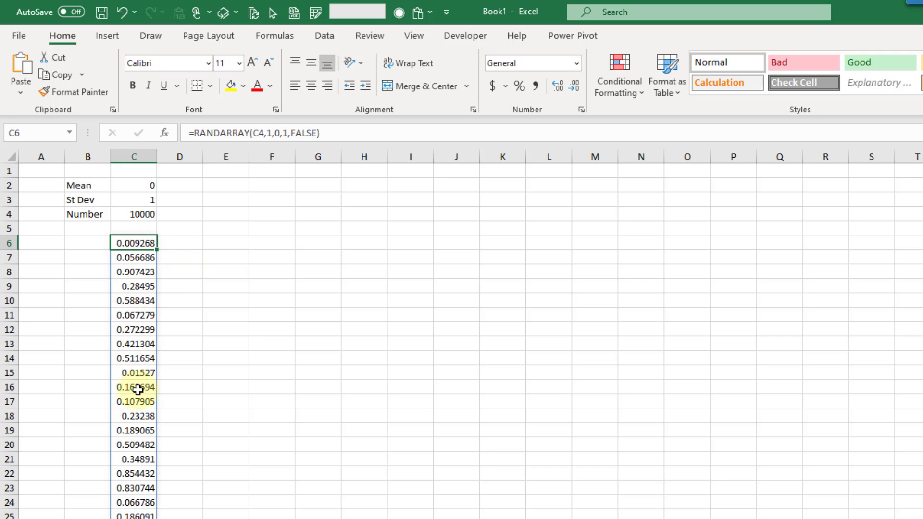
Insert a histogram chart of the random numbers spilled from C6 and place it near the top of the sheet, beside the data.
click(136, 216)
click(136, 244)
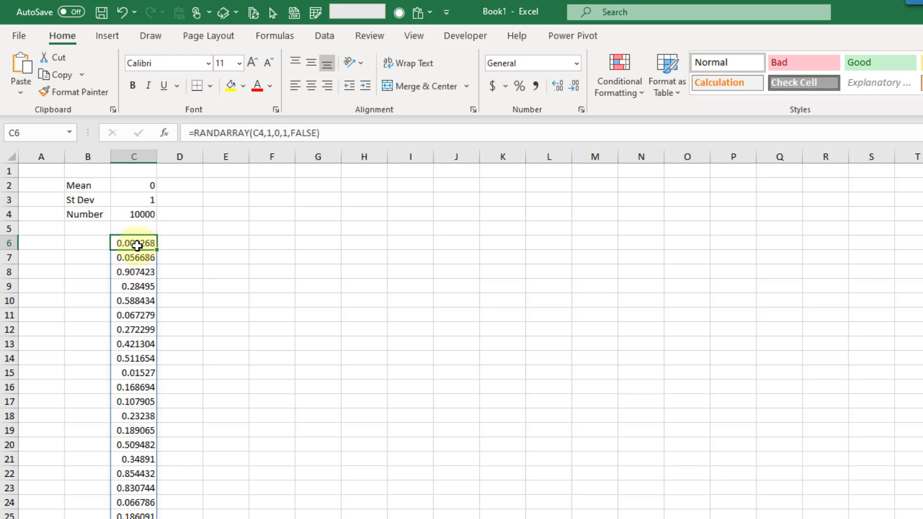
click(105, 39)
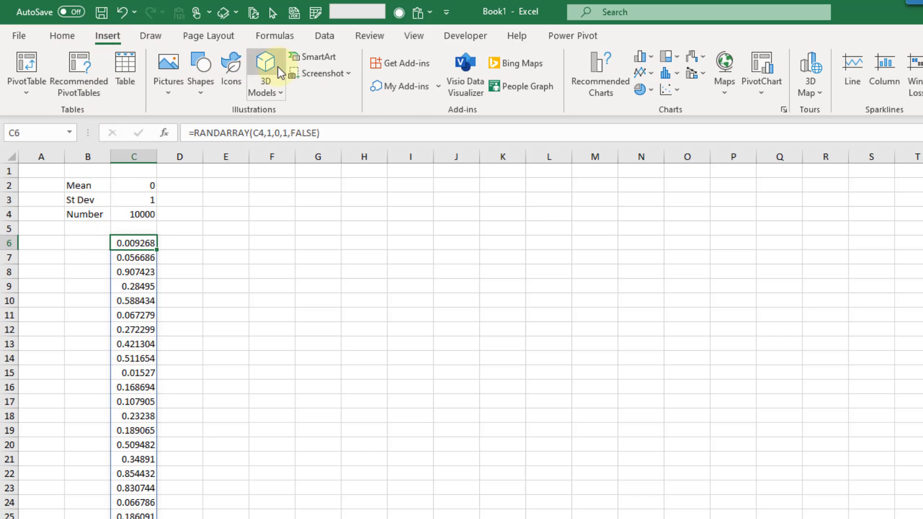
click(676, 74)
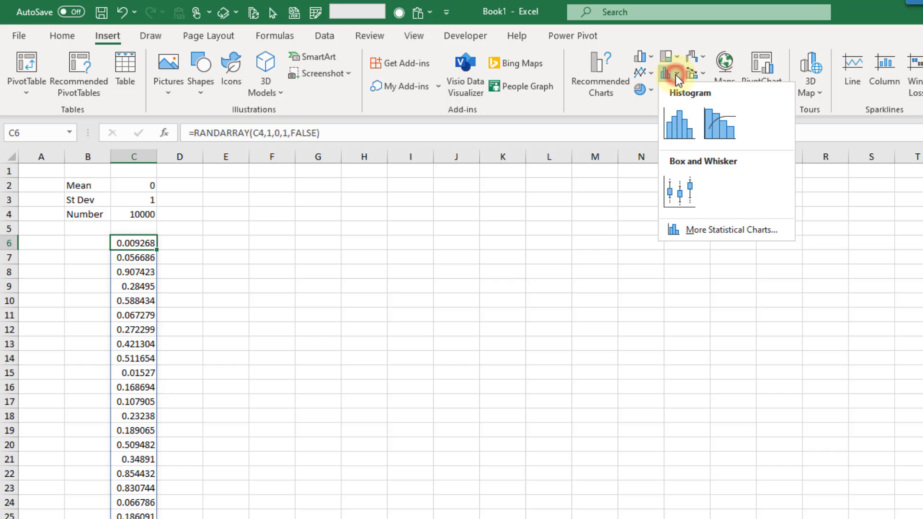
click(680, 125)
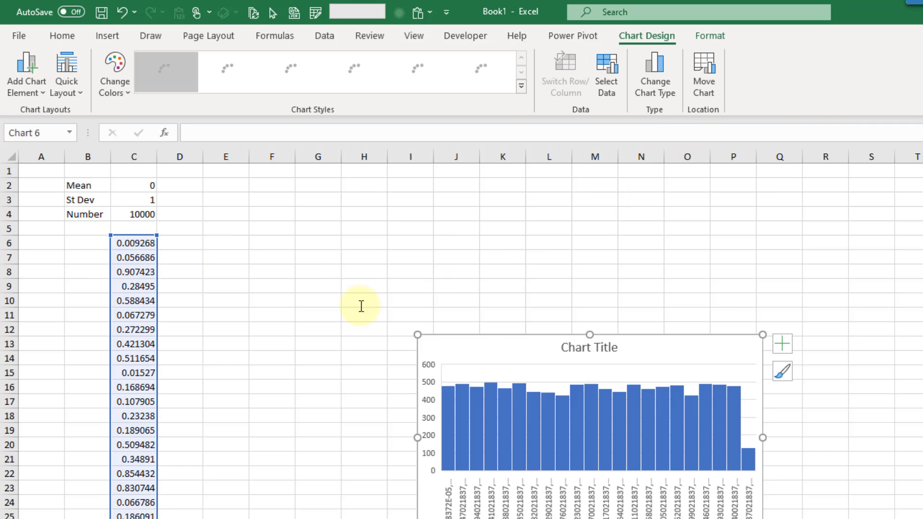
drag(515, 342, 391, 207)
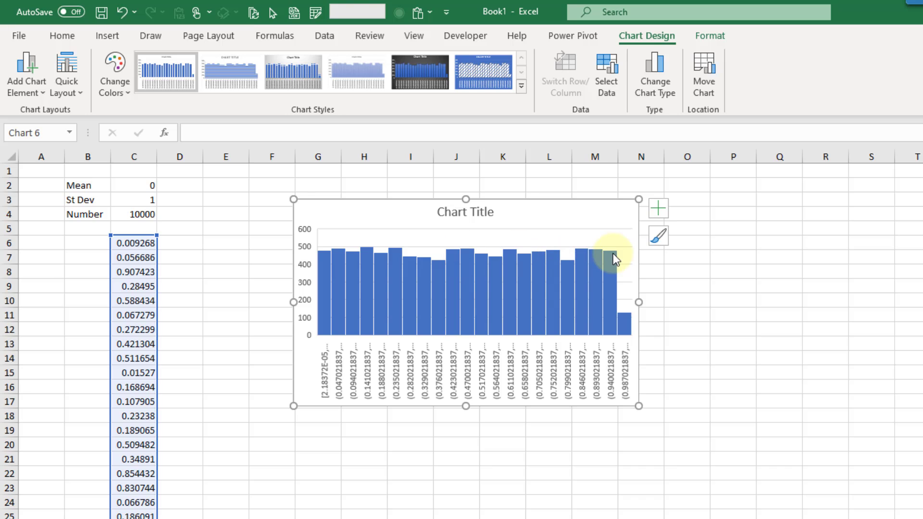
Set the number of bins on the histogram's horizontal axis to 10.
right_click(618, 209)
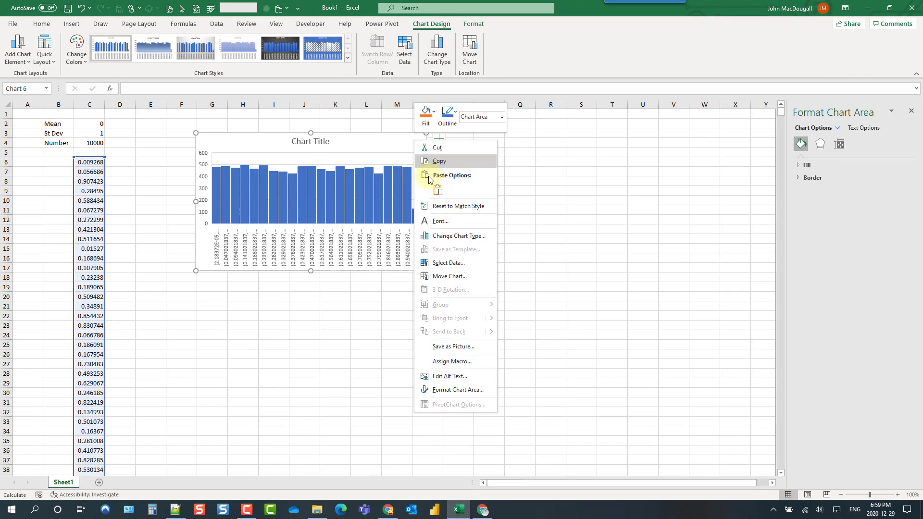
click(562, 486)
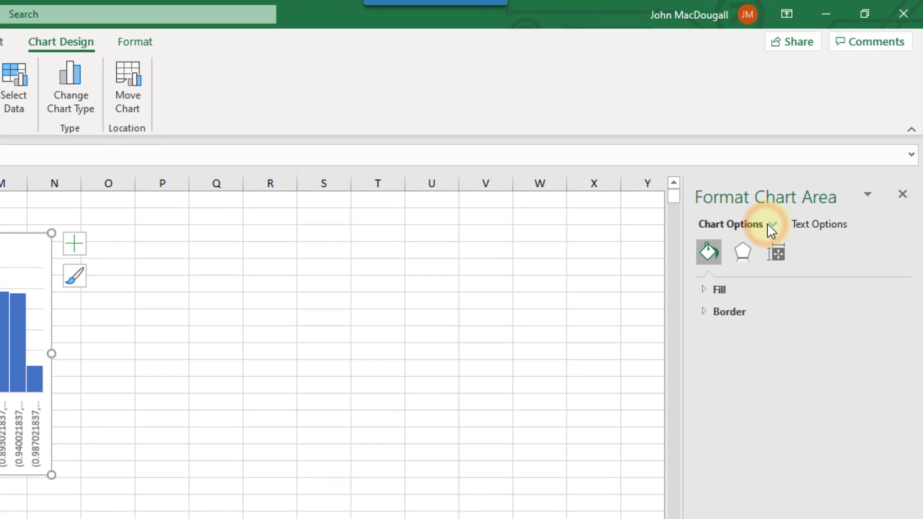
click(772, 225)
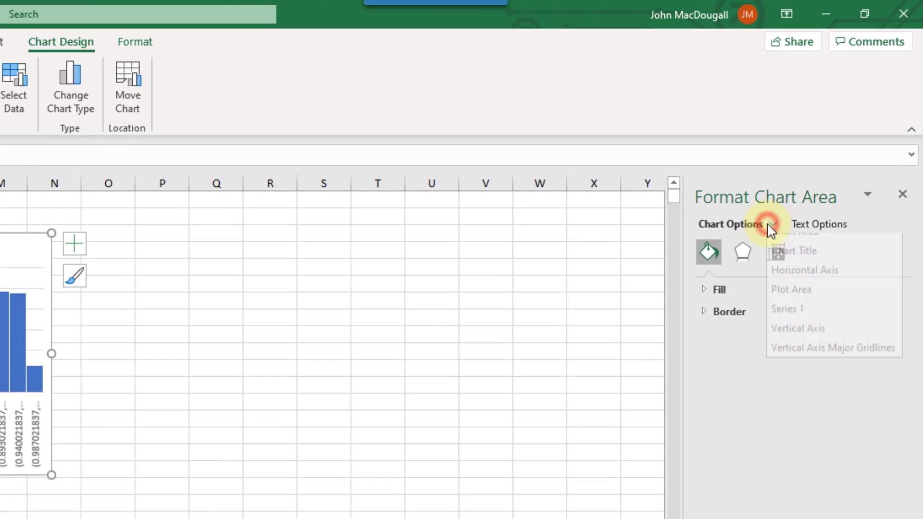
click(790, 284)
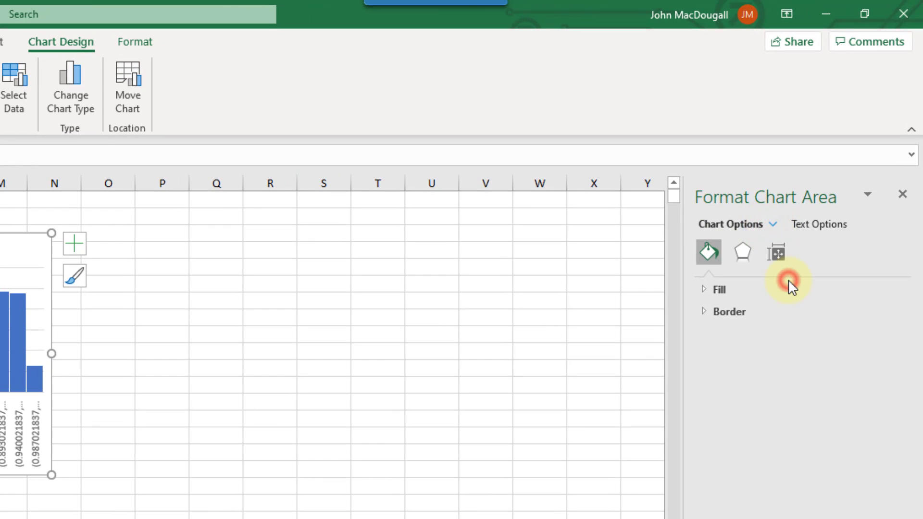
click(782, 252)
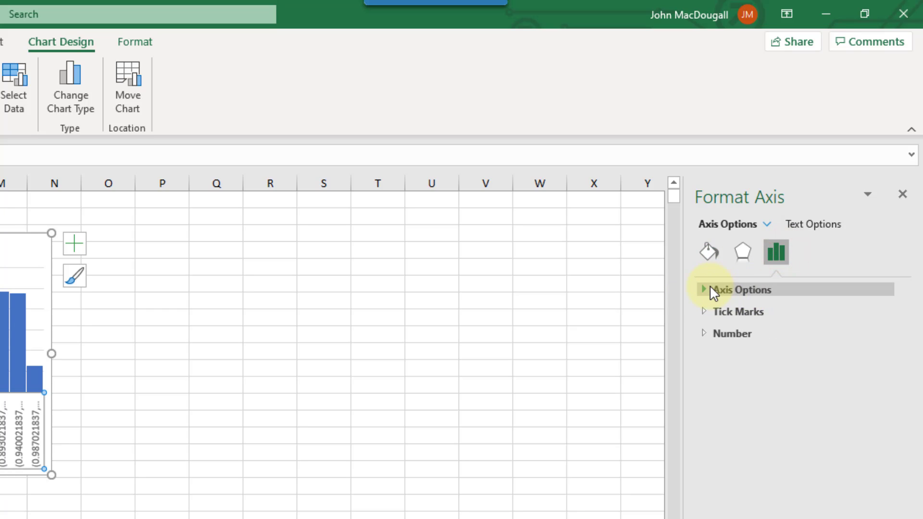
click(708, 287)
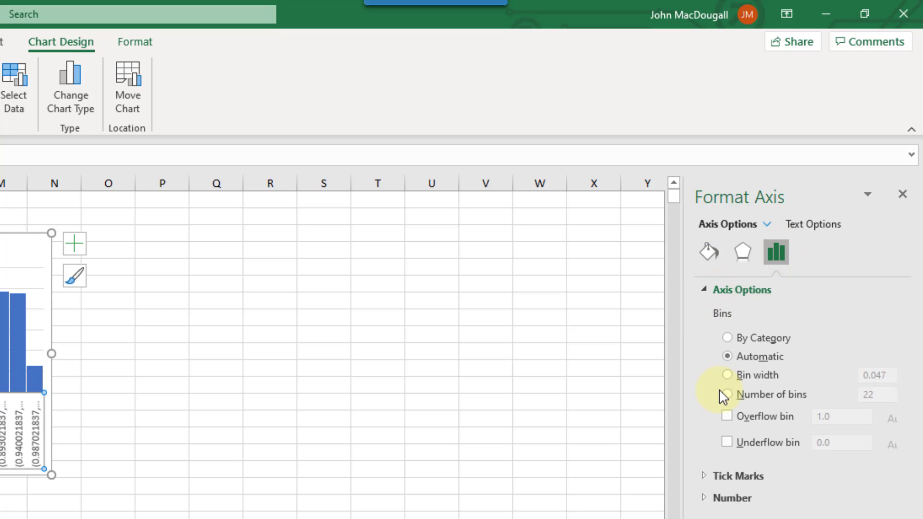
click(729, 394)
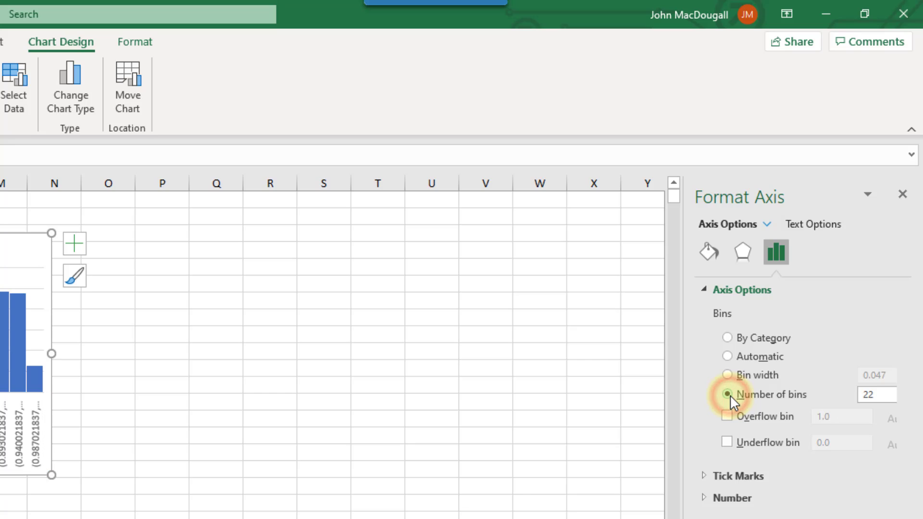
click(876, 393)
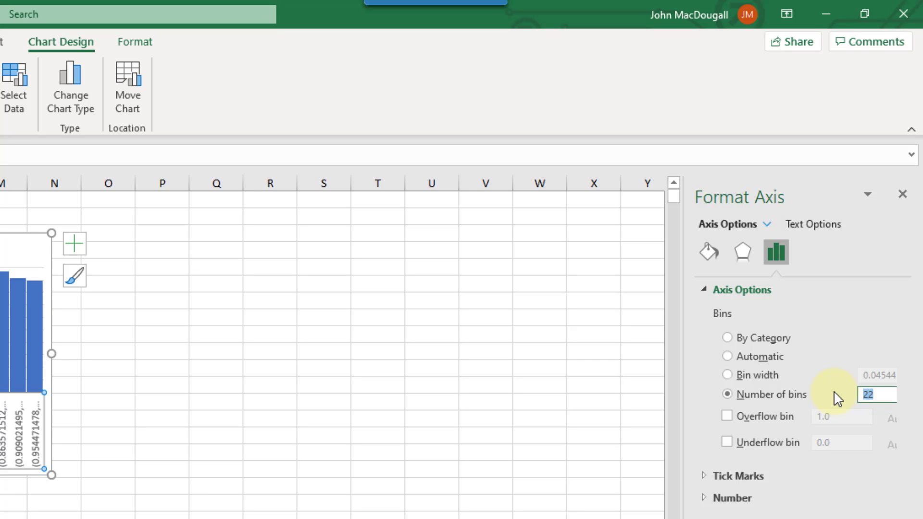
text(10)
key(Return)
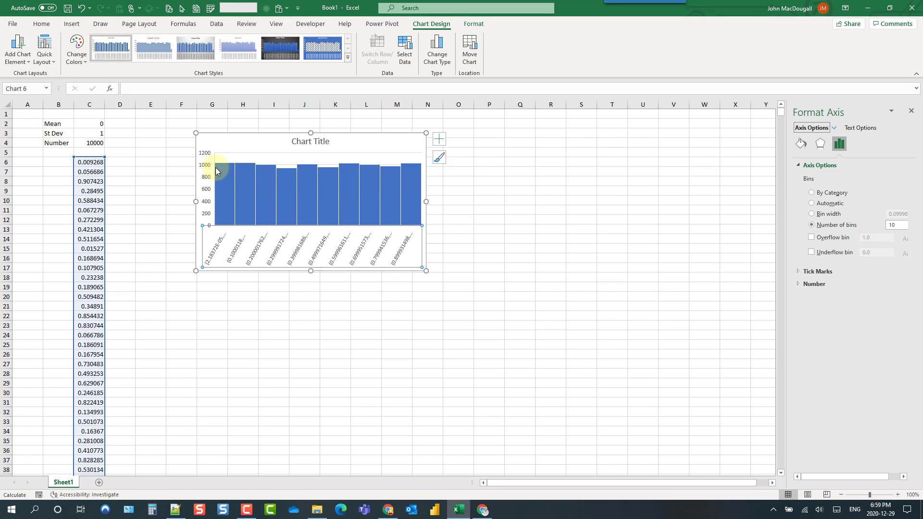
mouse_move(215, 171)
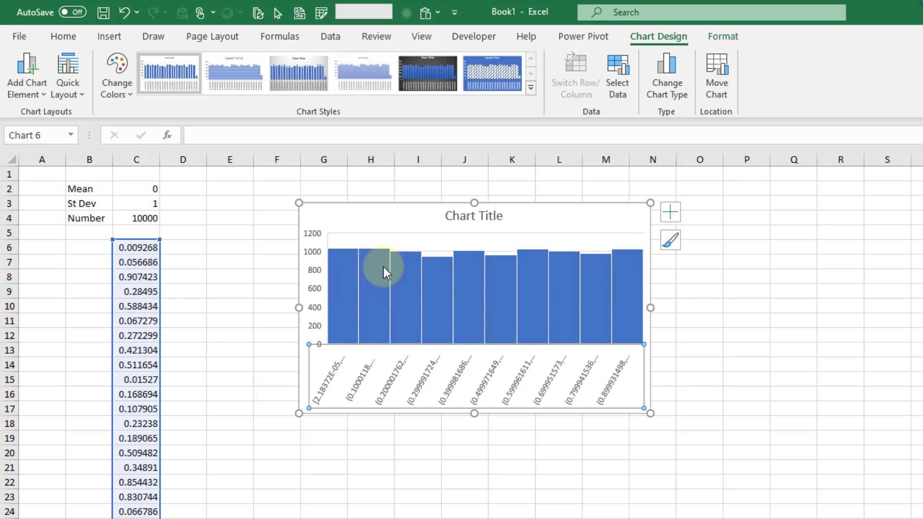
mouse_move(376, 295)
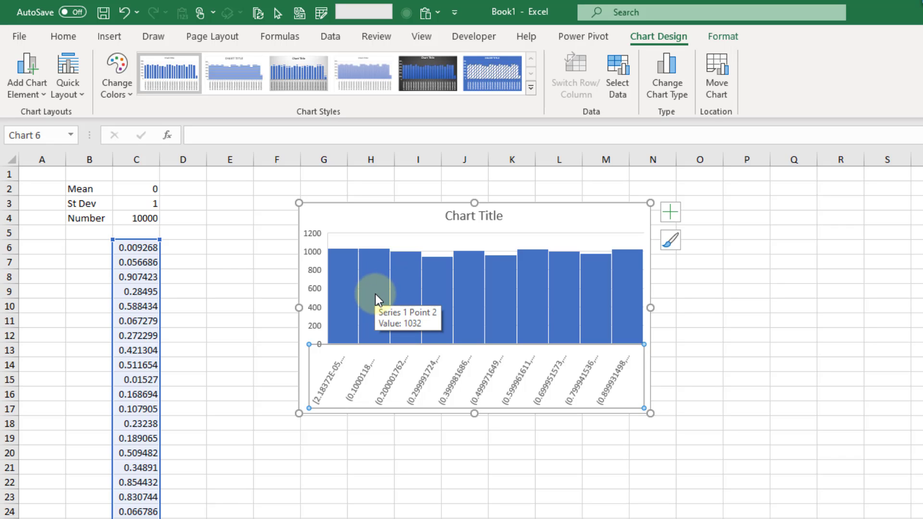
mouse_move(634, 297)
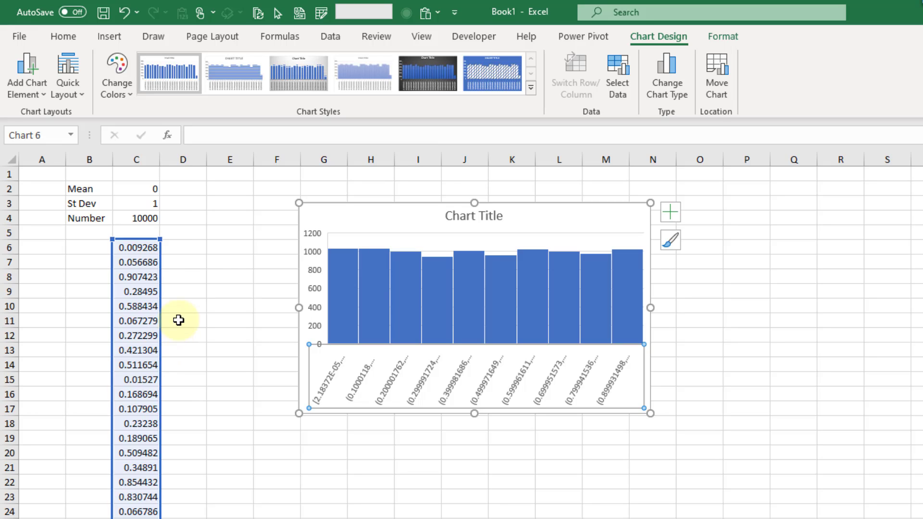
Start a formula in cell D6 with the NORM.S.INV function.
click(195, 250)
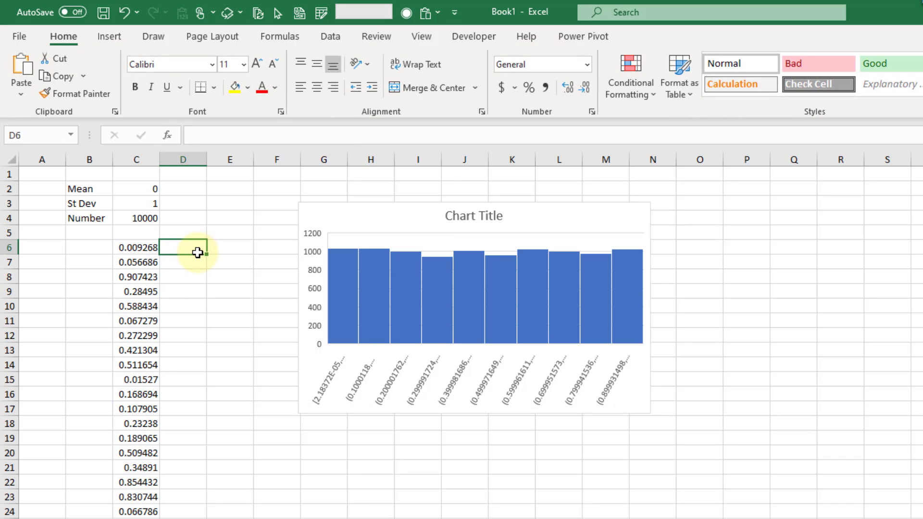
text(=)
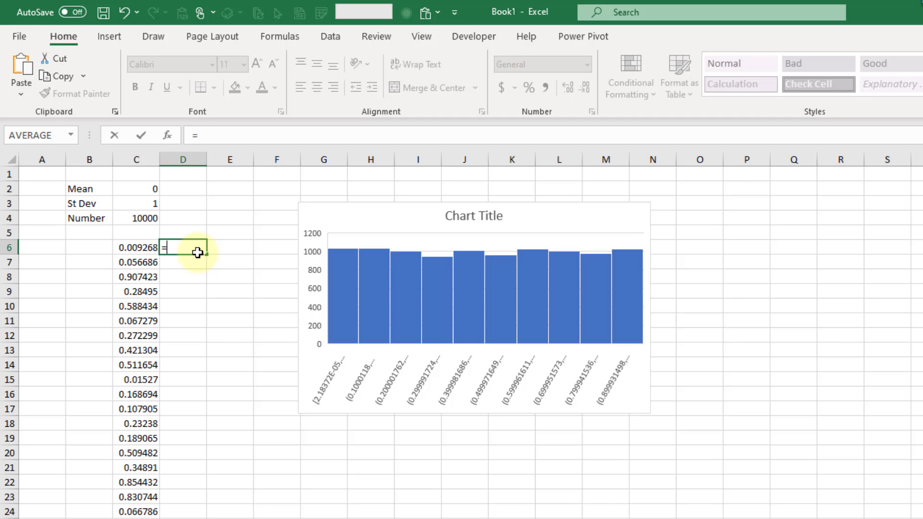
text(no)
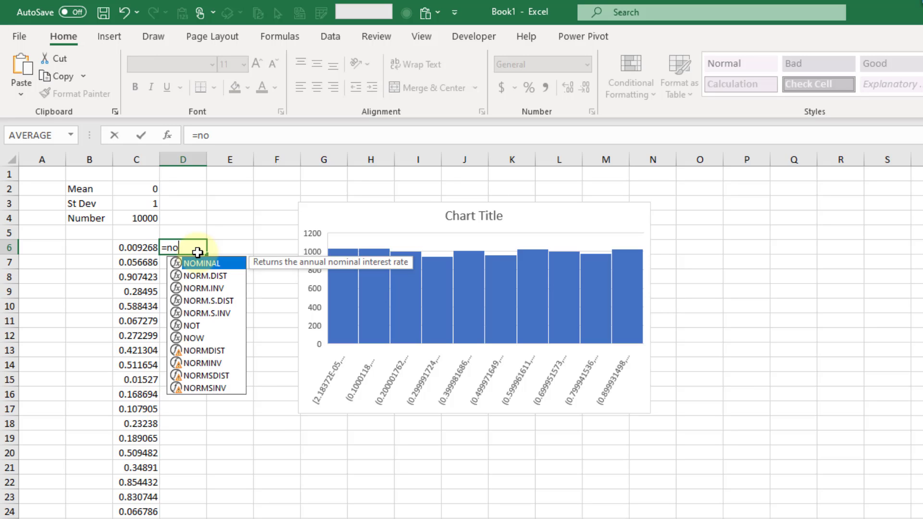
key(Down)
key(Down)
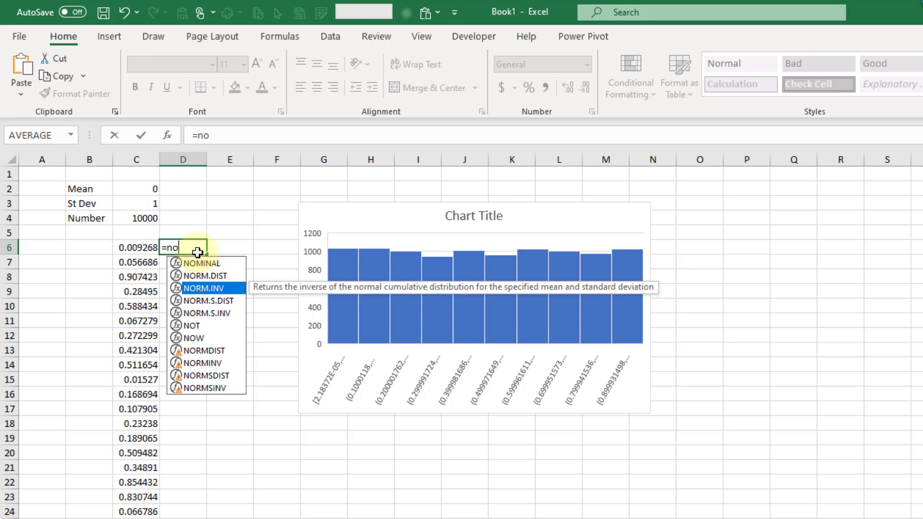
key(Down)
key(Down)
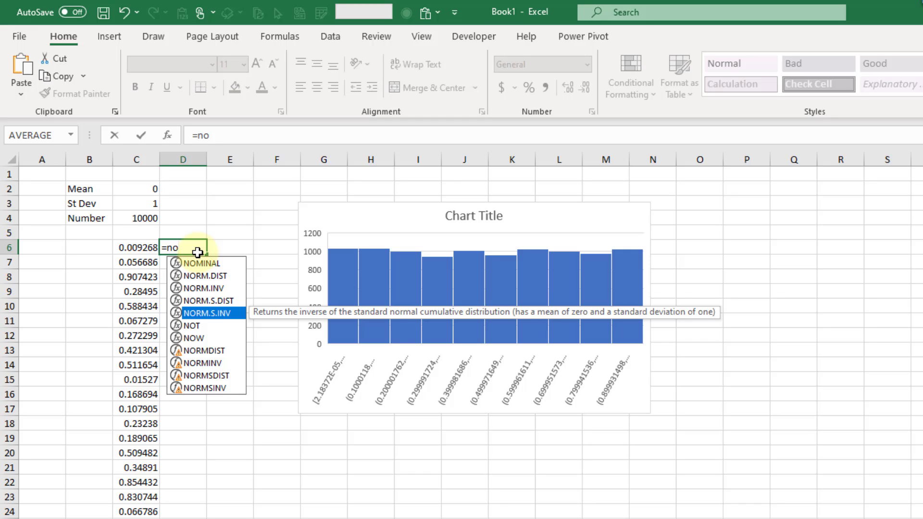
key(Tab)
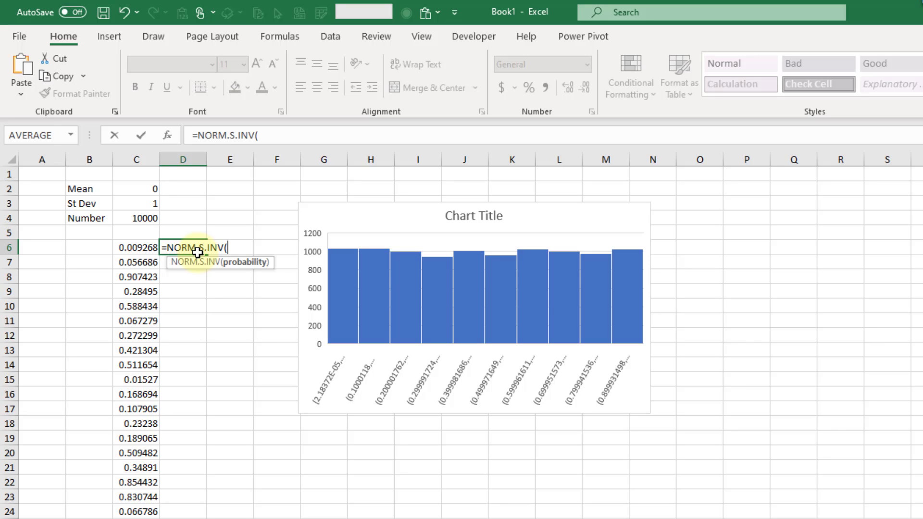
Replace the NORM.S.INV function in the D6 formula with NORM.INV.
key(BackSpace)
key(BackSpace)
key(BackSpace)
key(BackSpace)
key(BackSpace)
key(BackSpace)
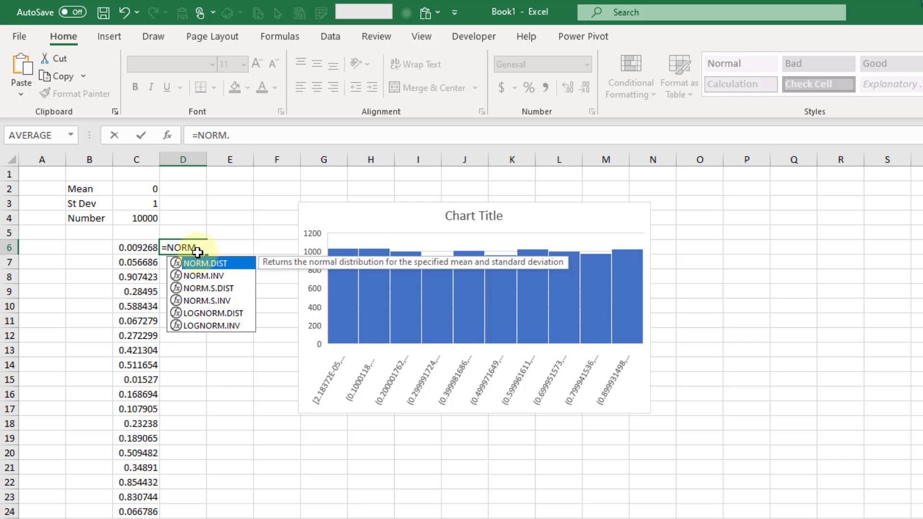
key(Down)
key(Tab)
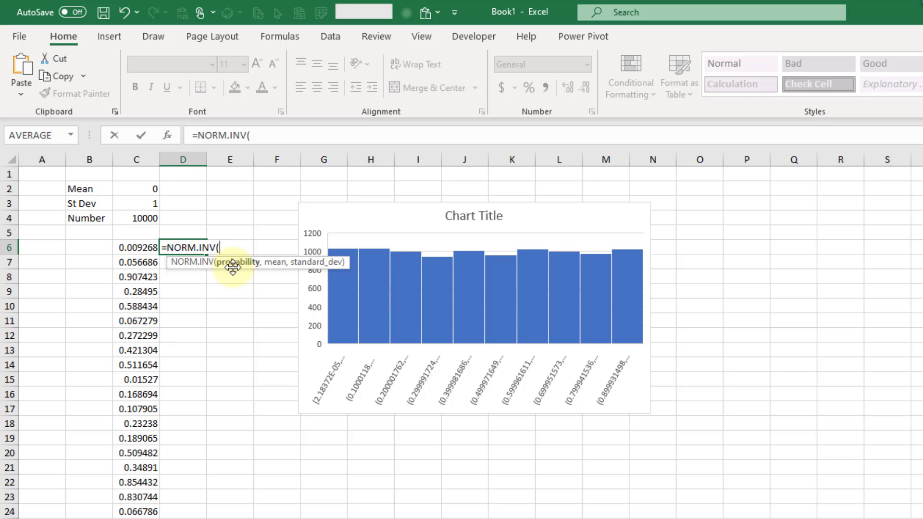
Complete the formula in D6 as =NORM.INV(C6#,C2,C3), using the random decimals, mean and standard deviation as arguments.
click(138, 248)
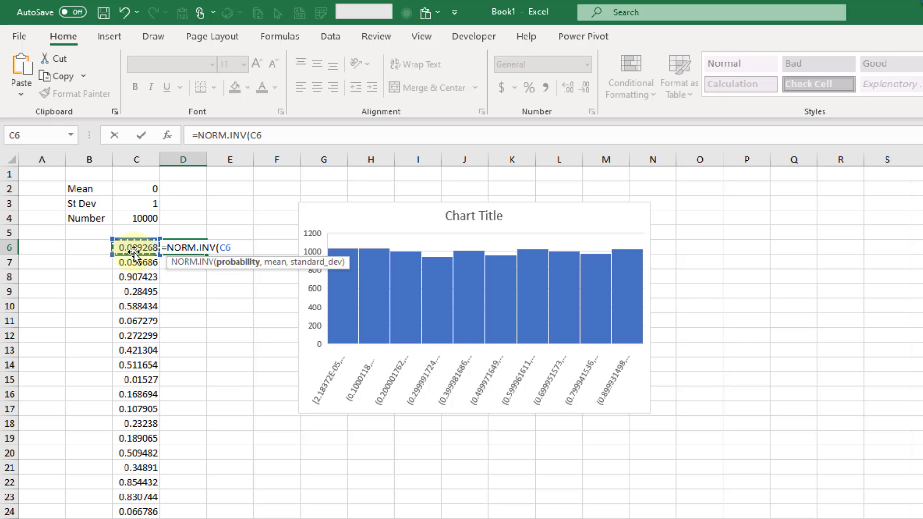
text(#,)
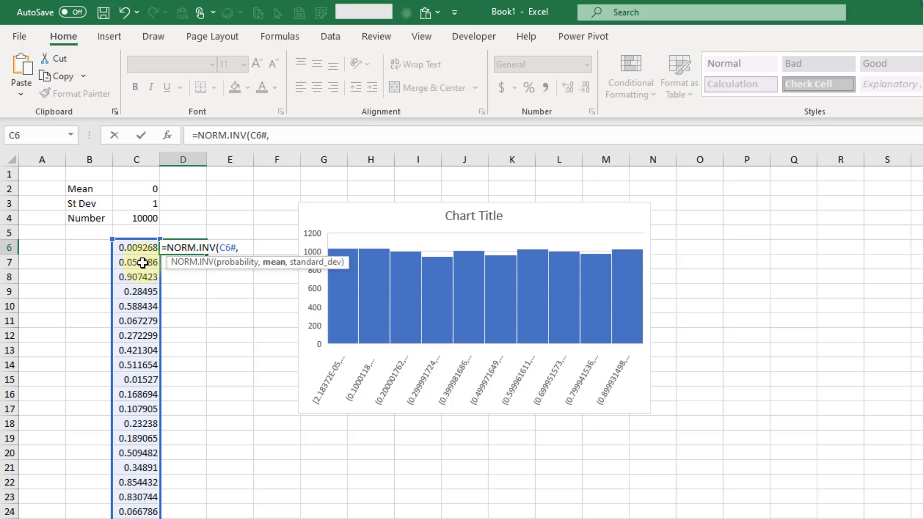
click(143, 188)
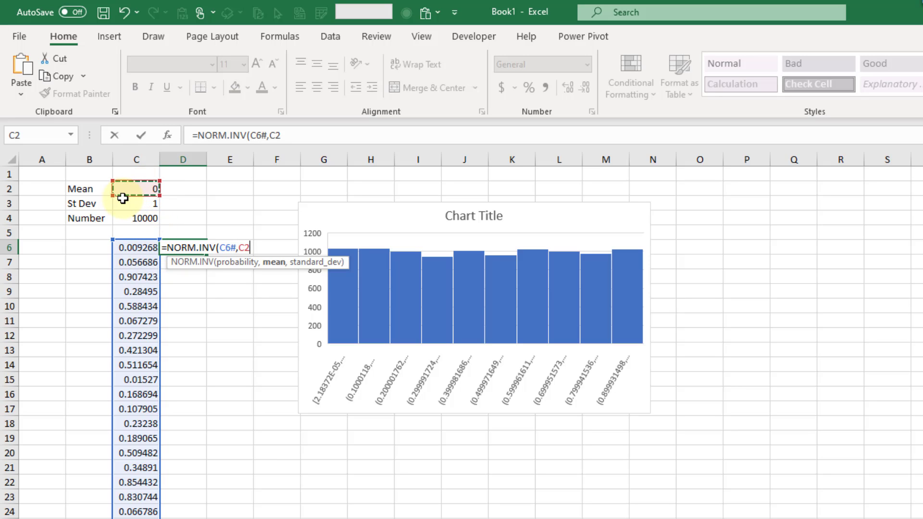
text(,)
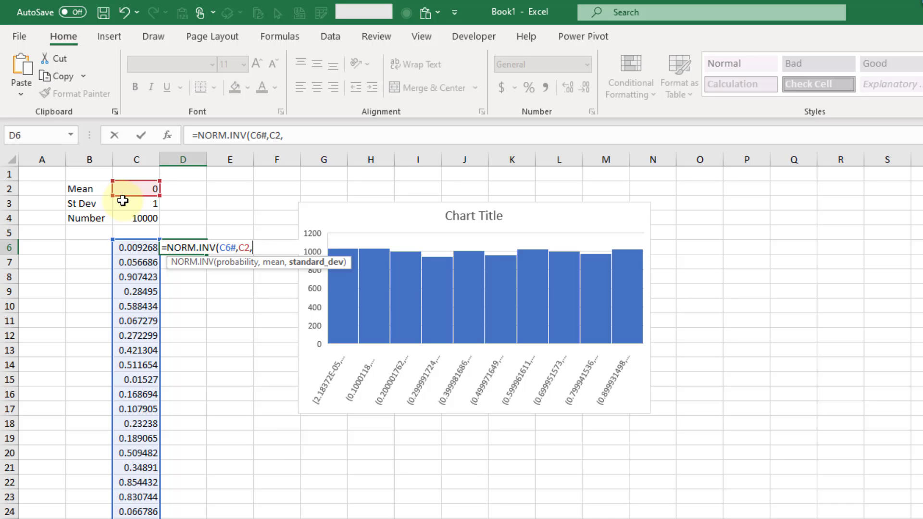
click(150, 203)
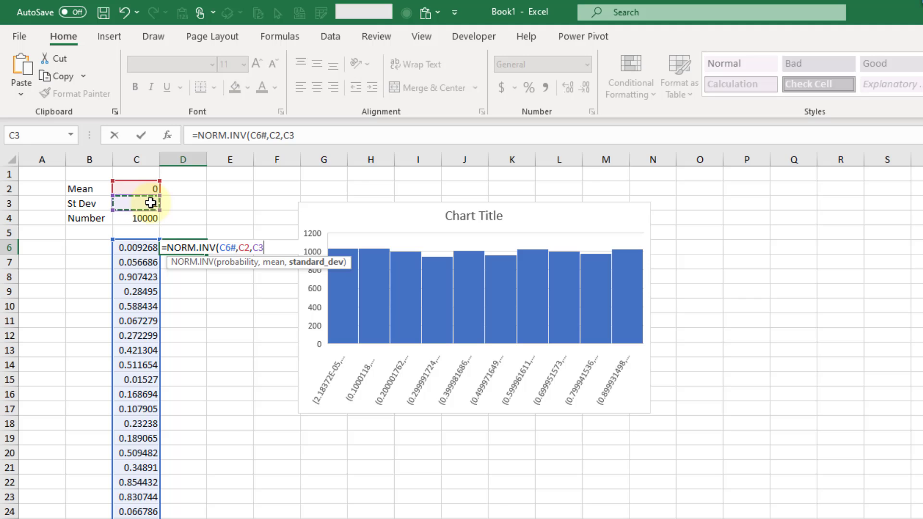
text())
key(Return)
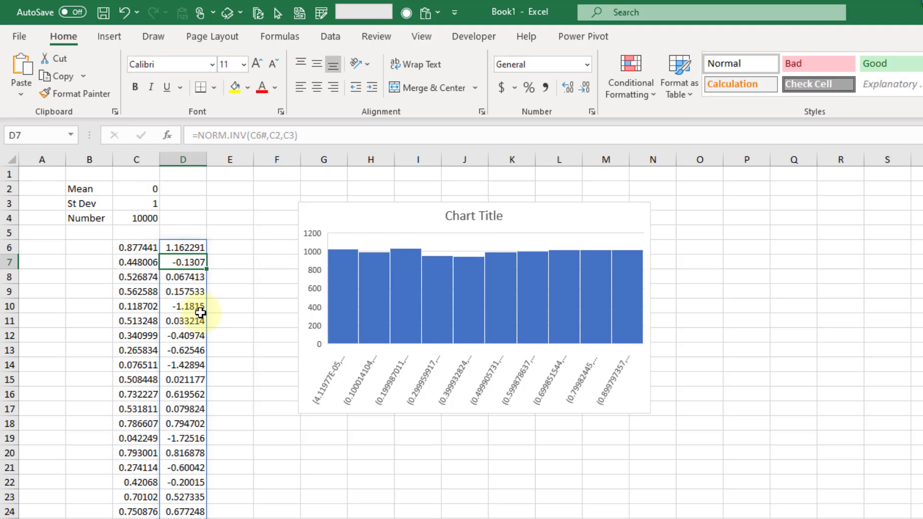
Insert a histogram chart and limit its source data to the NORM.INV results in column D.
click(190, 246)
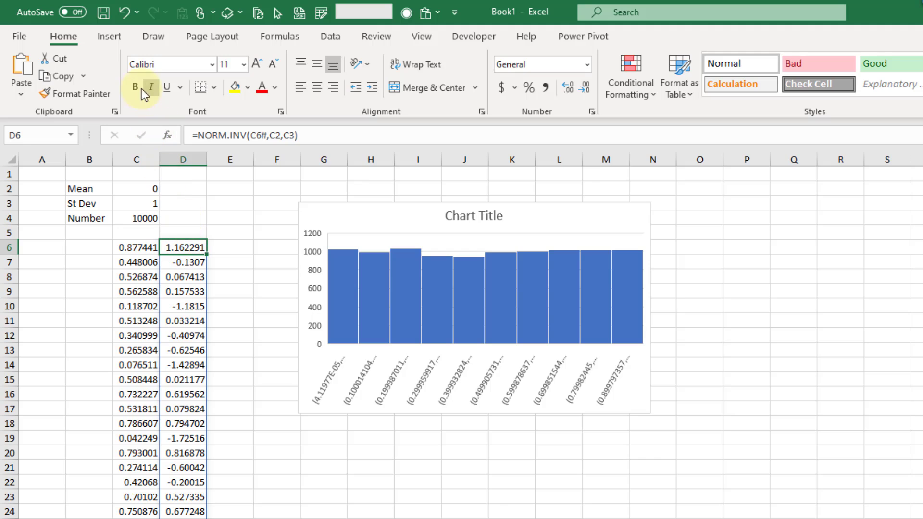
click(117, 34)
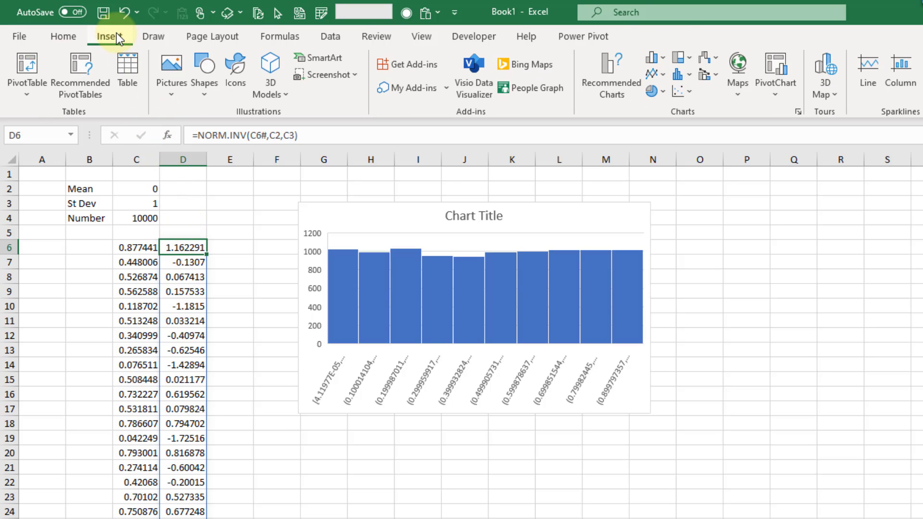
click(689, 75)
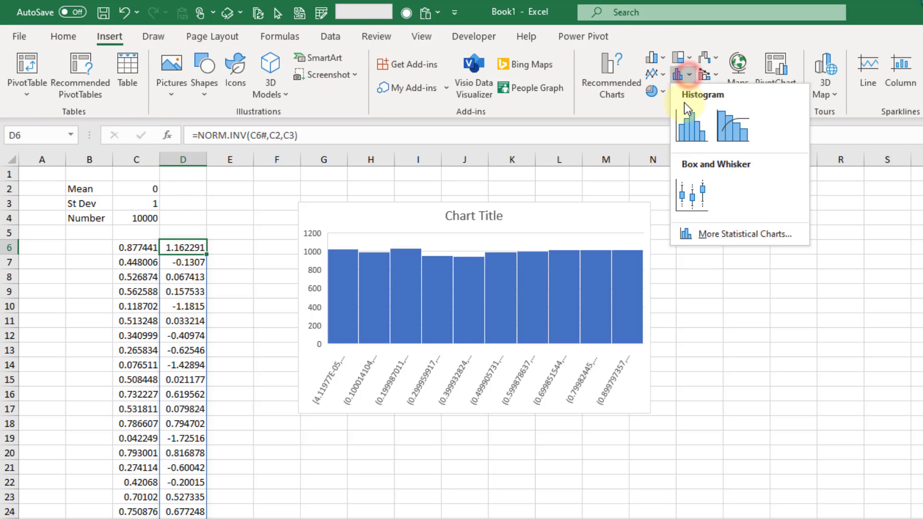
click(682, 124)
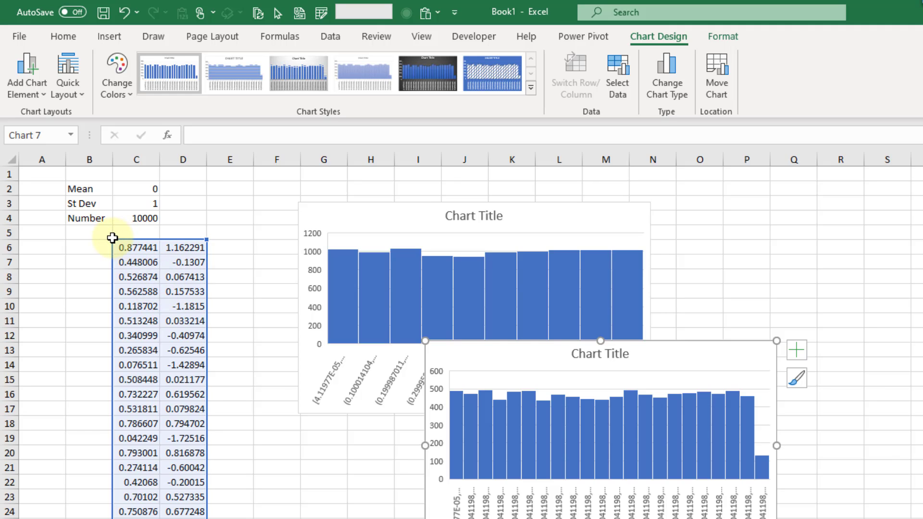
drag(112, 238, 187, 262)
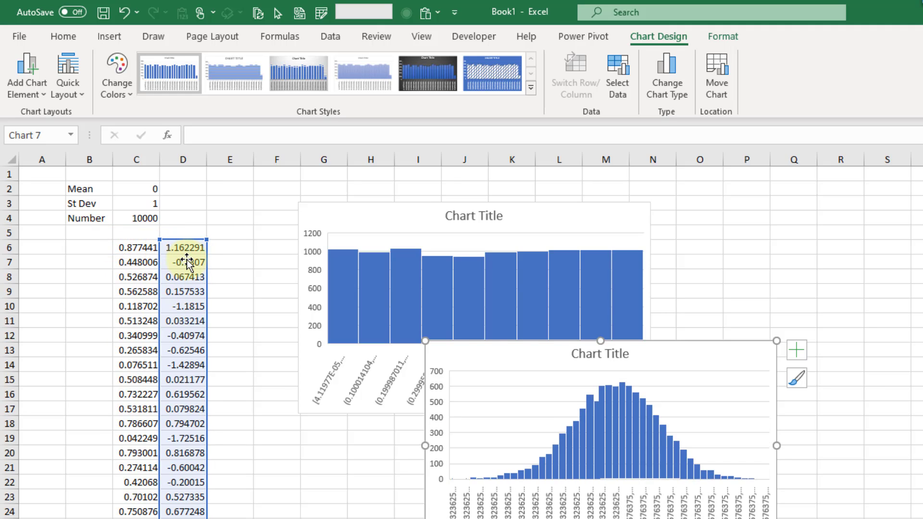
Place the new histogram beside the data and move the RANDARRAY histogram to the right of it.
drag(471, 347, 331, 220)
click(526, 205)
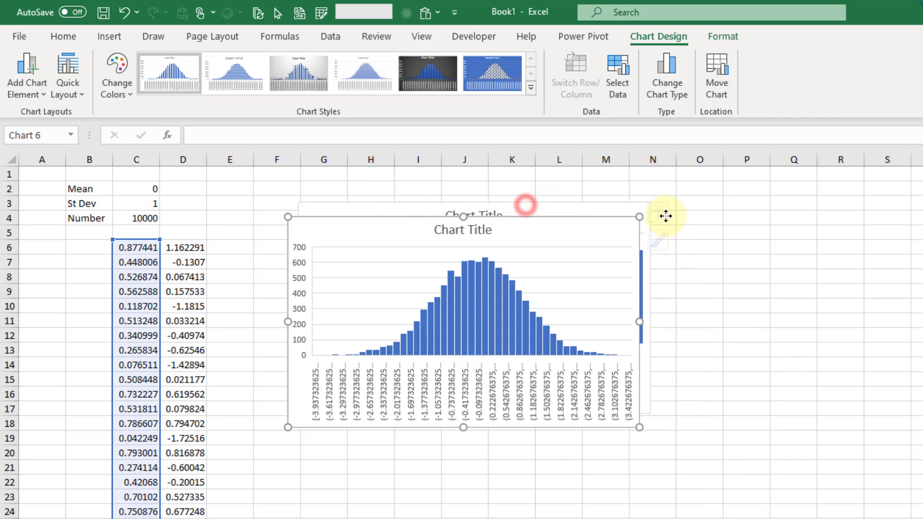
drag(666, 217, 900, 226)
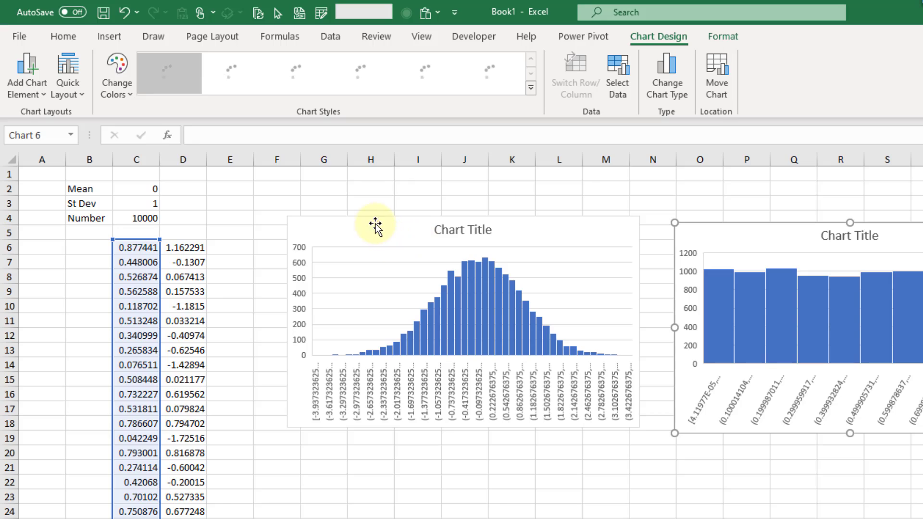
Set the number of bins on the horizontal axis of the column D histogram to 50.
click(375, 226)
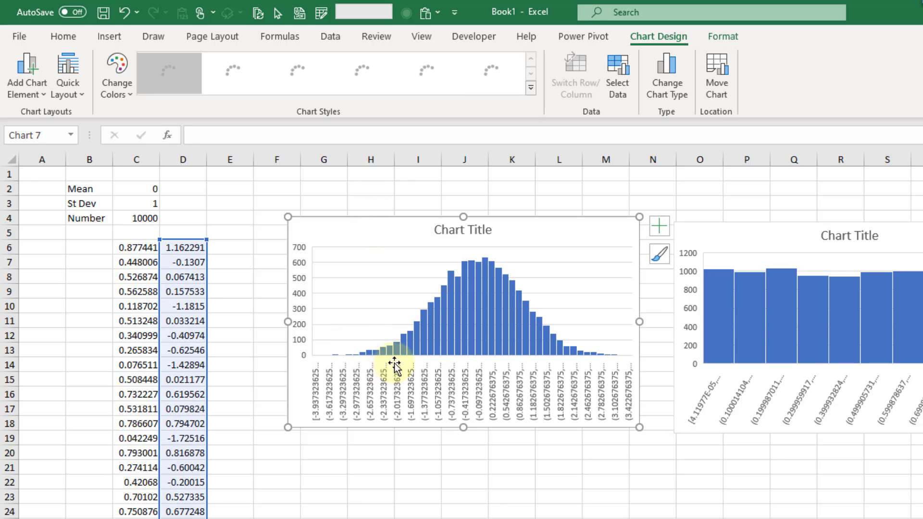
key(ctrl+1)
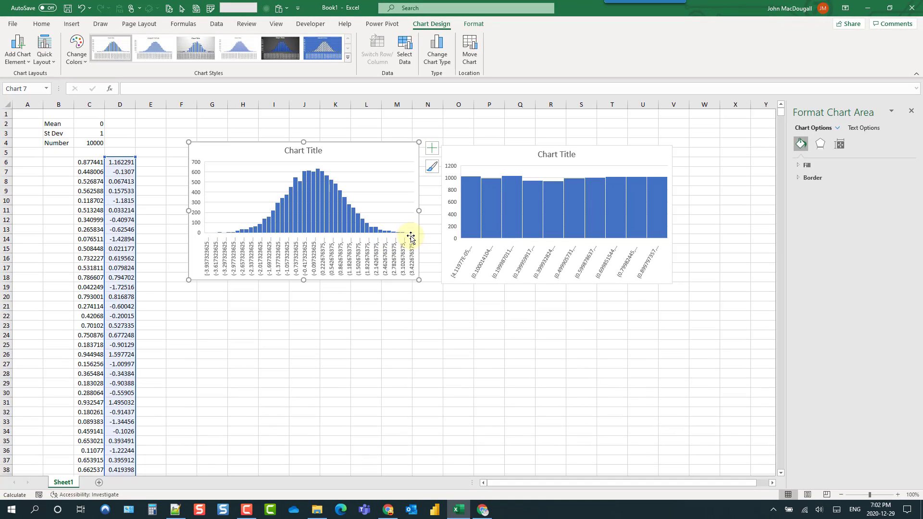
click(836, 129)
click(846, 160)
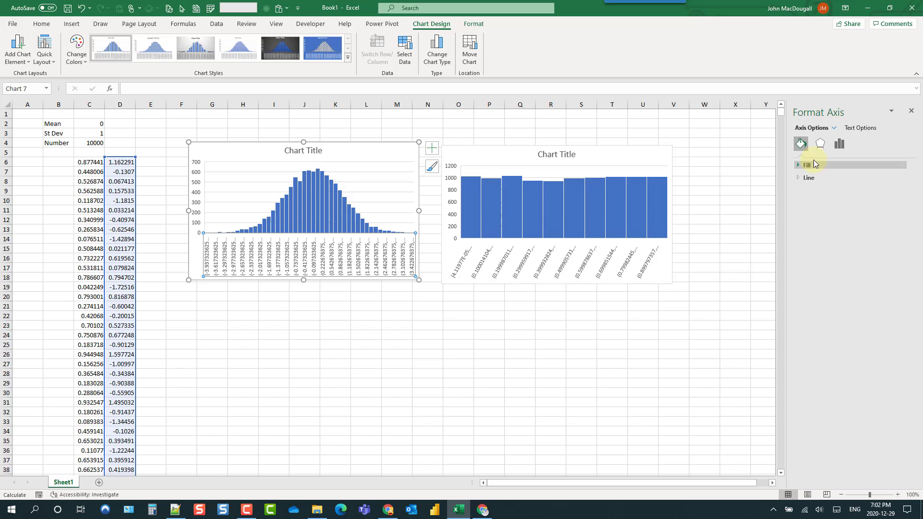
click(840, 144)
click(801, 165)
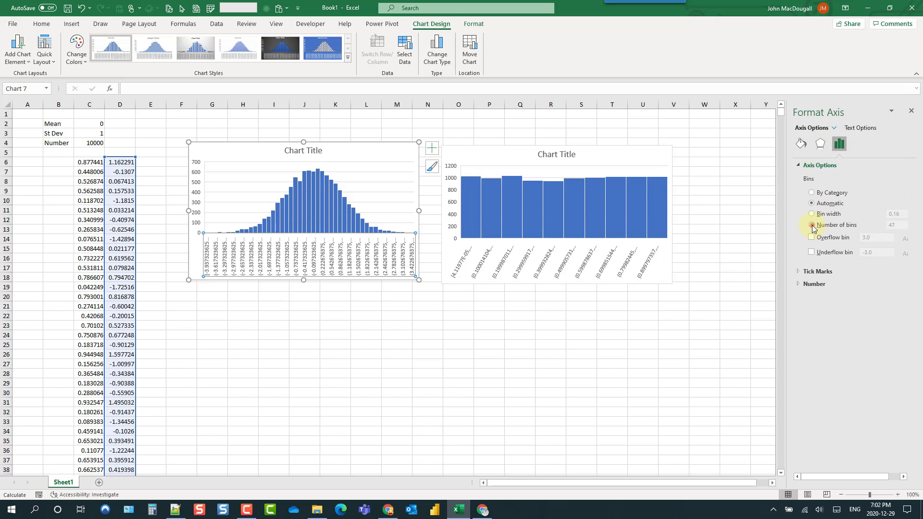
click(812, 226)
click(889, 226)
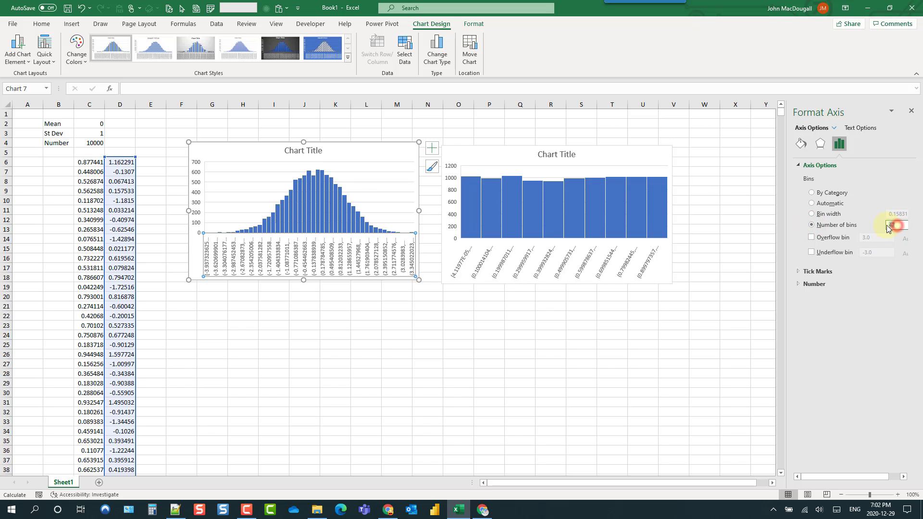
key(BackSpace)
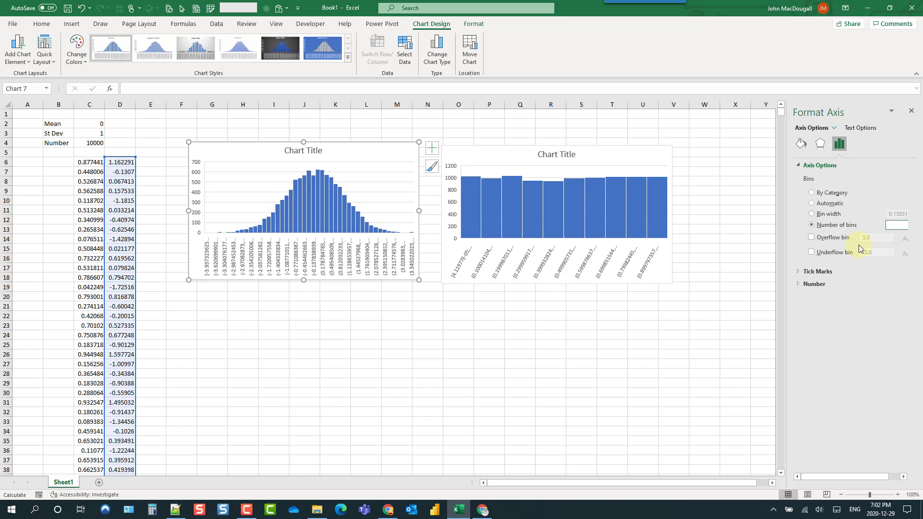
text(50)
key(Return)
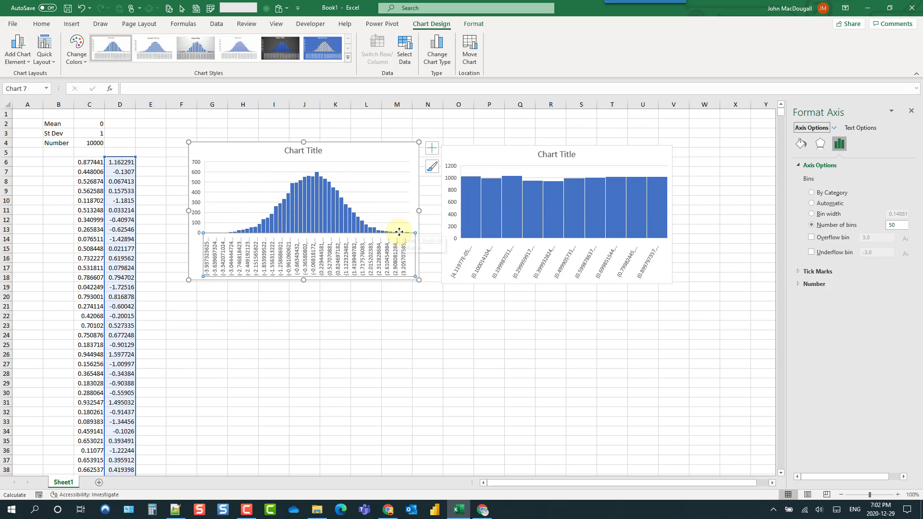
Recalculate the sheet several times to regenerate the random numbers and refresh both histograms.
mouse_move(400, 232)
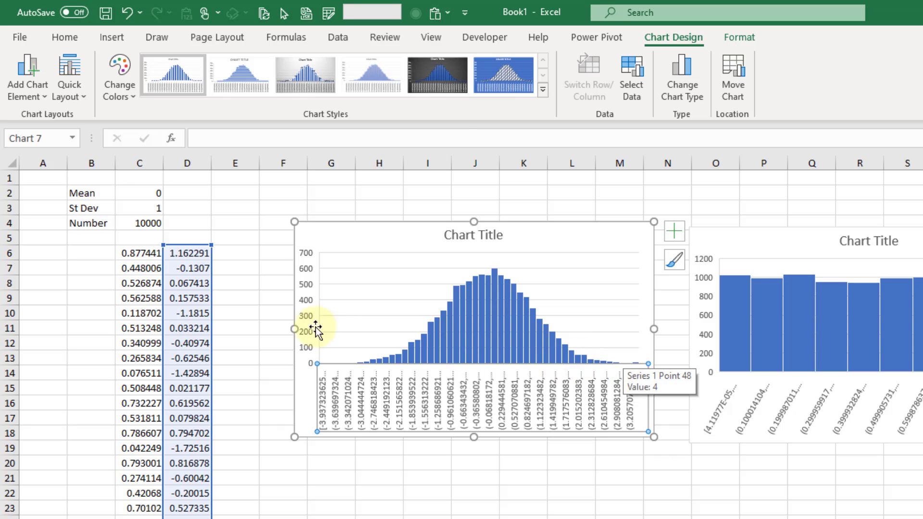
key(F9)
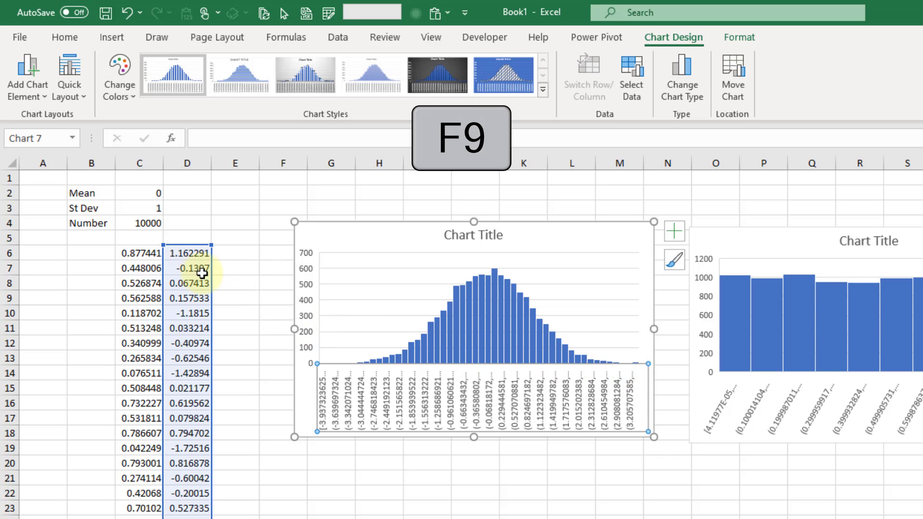
click(240, 253)
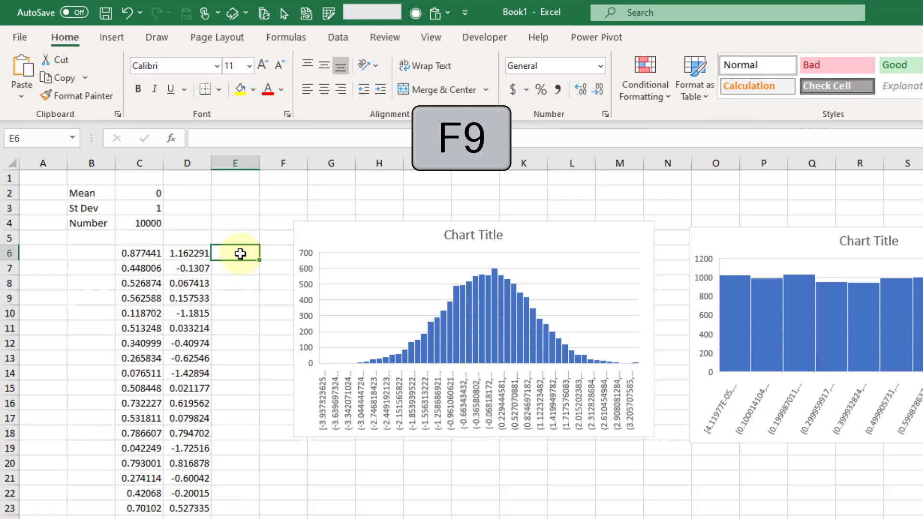
key(F9)
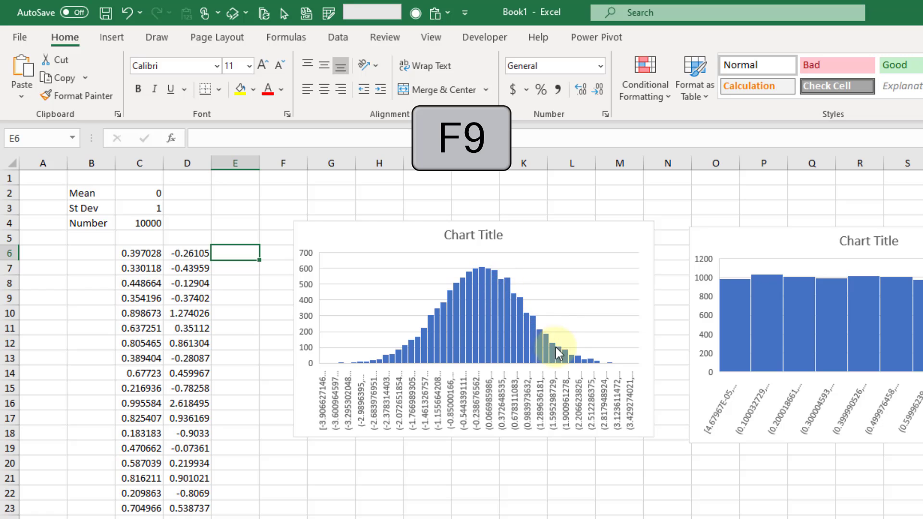
mouse_move(565, 350)
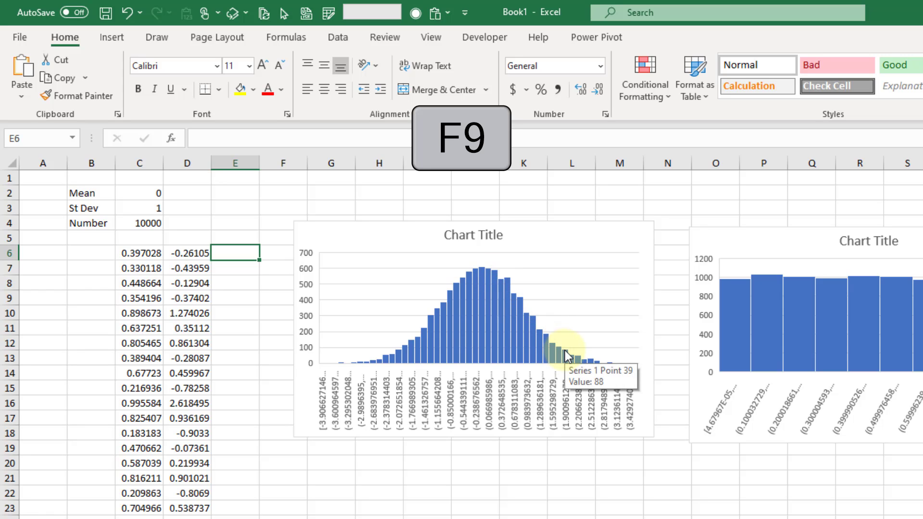
key(F9)
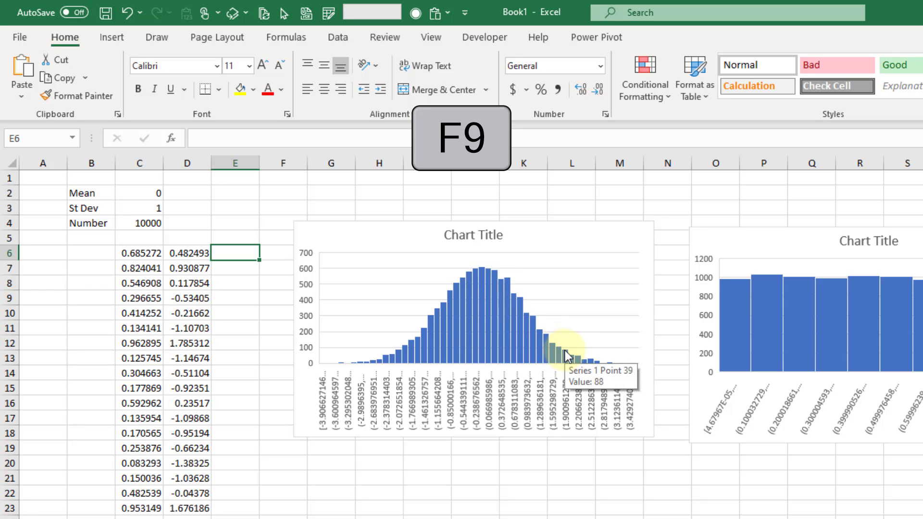
key(F9)
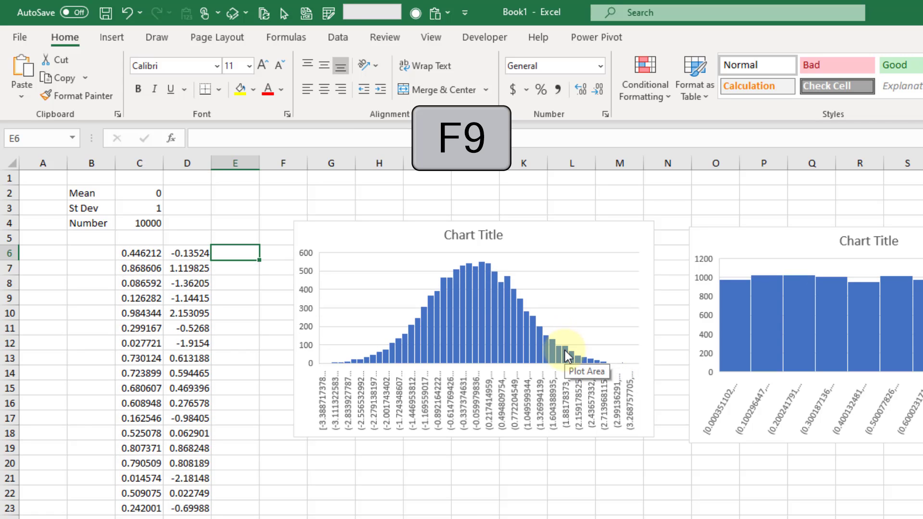
Try smaller sample sizes in the Number cell C4, first 1000 and then 100.
click(147, 223)
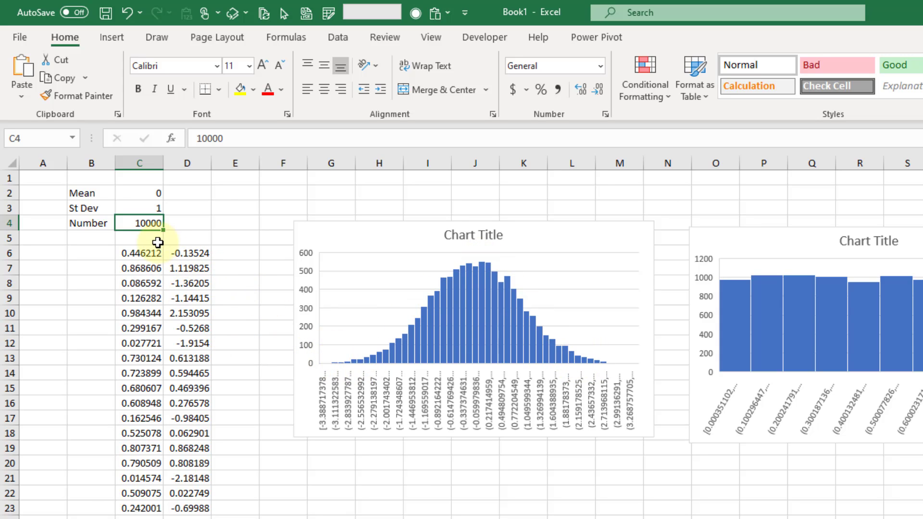
text(1000)
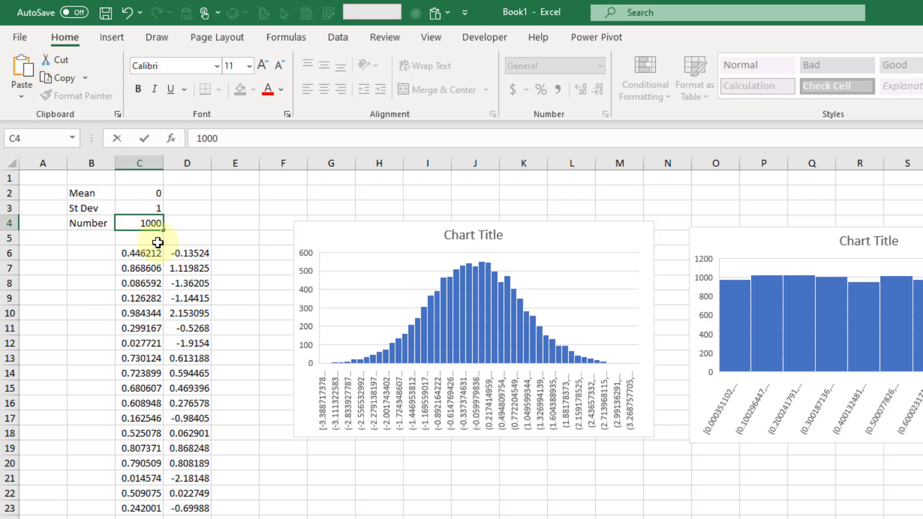
key(Return)
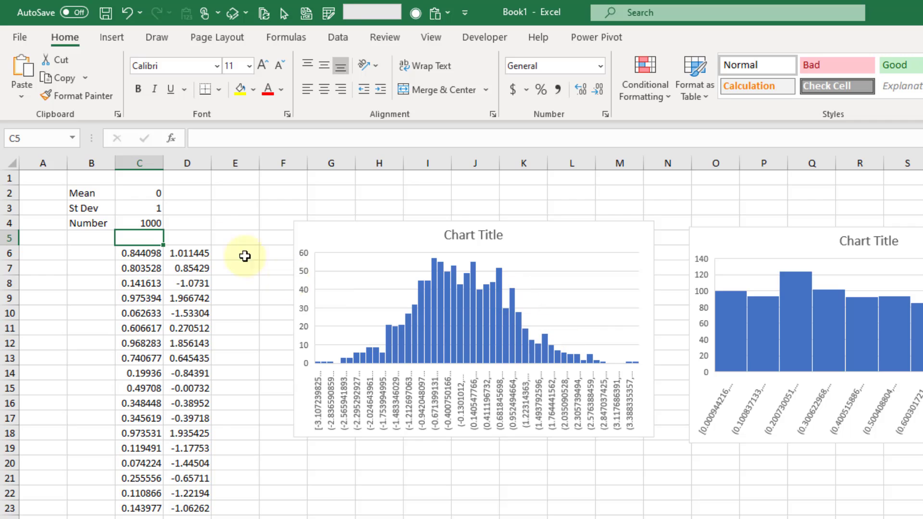
click(152, 223)
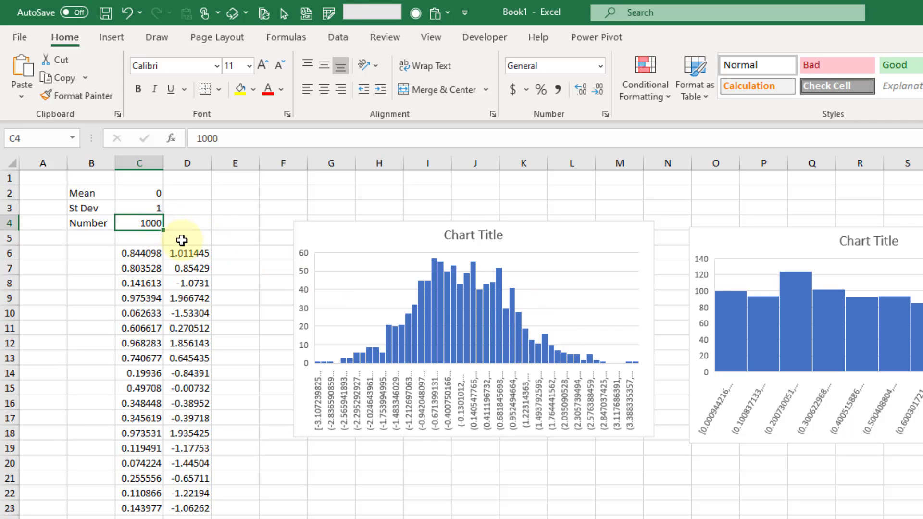
text(100)
key(Return)
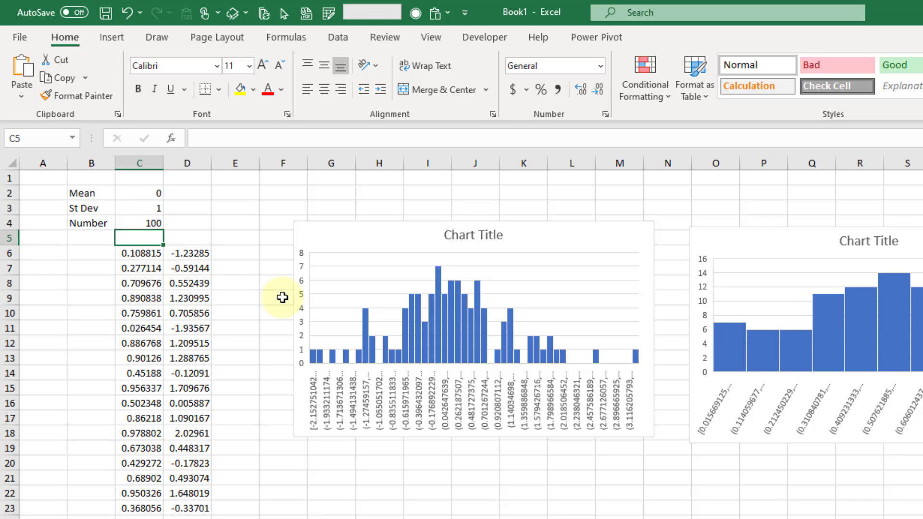
Set the Number in C4 to 10000 and review the formulas in C6 and D6.
click(140, 223)
text(10)
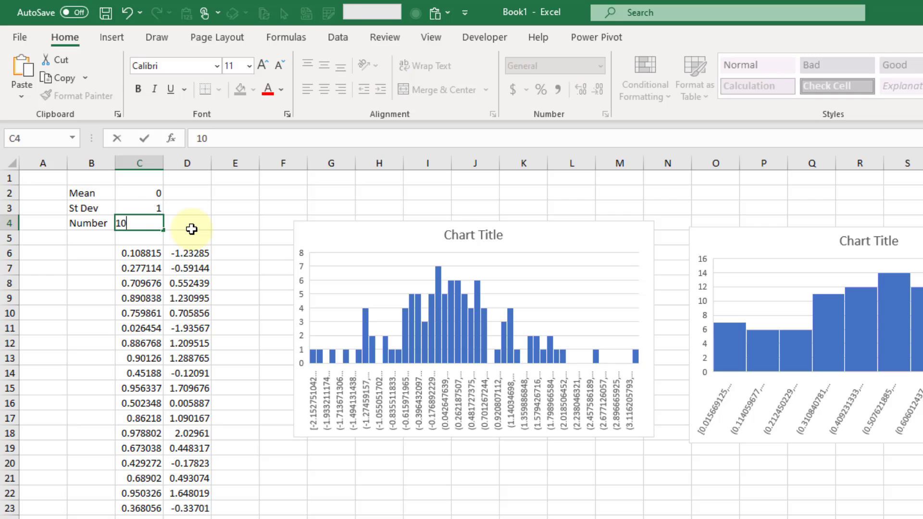
key(Return)
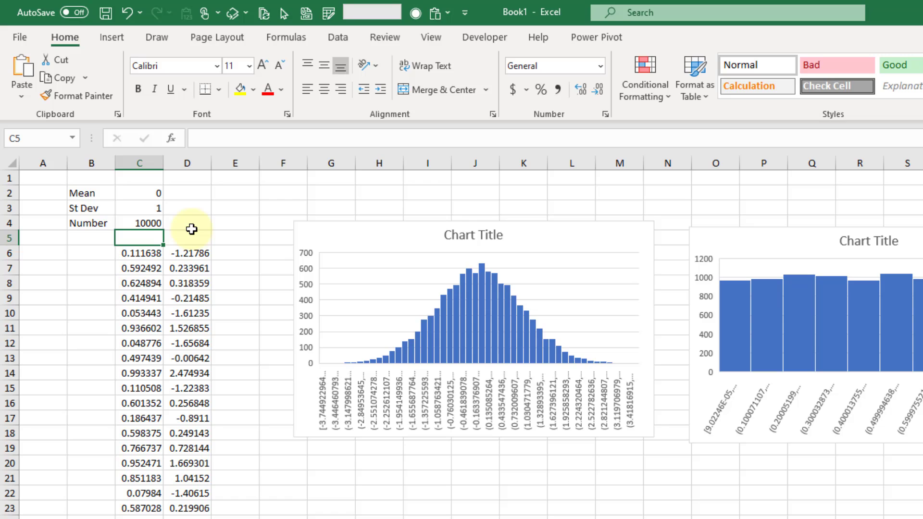
click(139, 253)
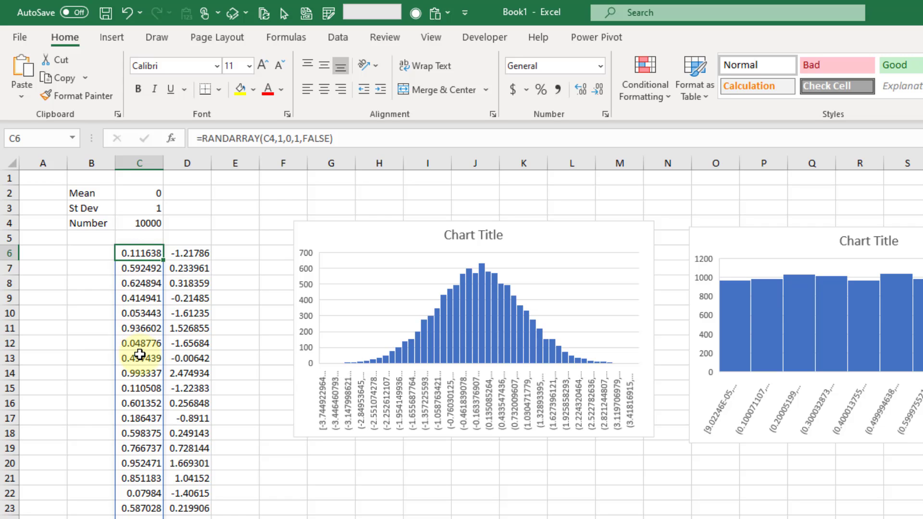
click(189, 252)
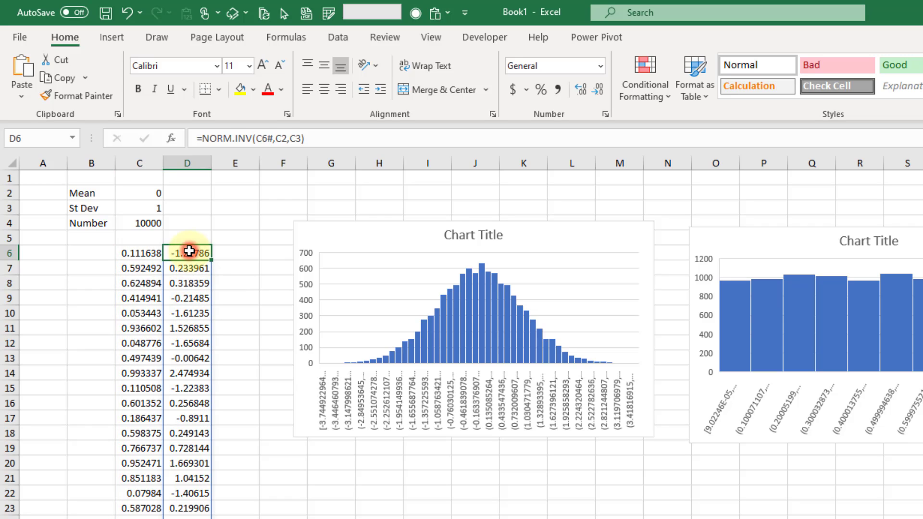